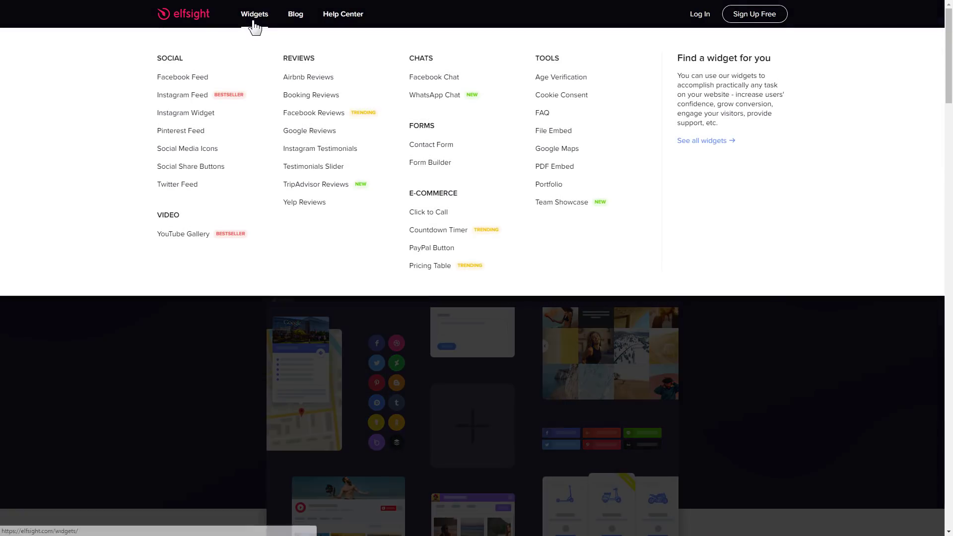
- Go to the Countdown Timer widget page under E-Commerce in the Widgets menu
left_click(448, 234)
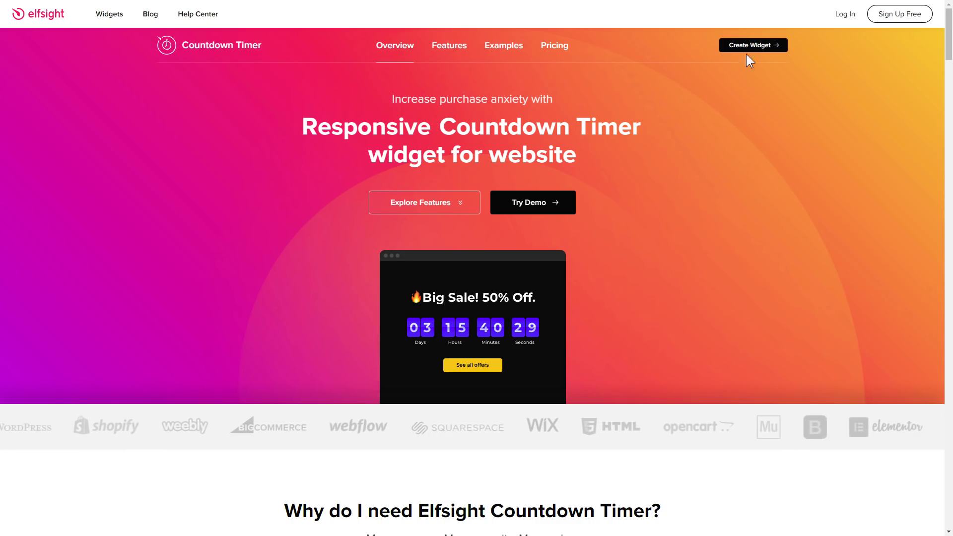
- Start a new widget, preview Urgency Countdown and another template, then pick basic Countdown Timer
left_click(748, 51)
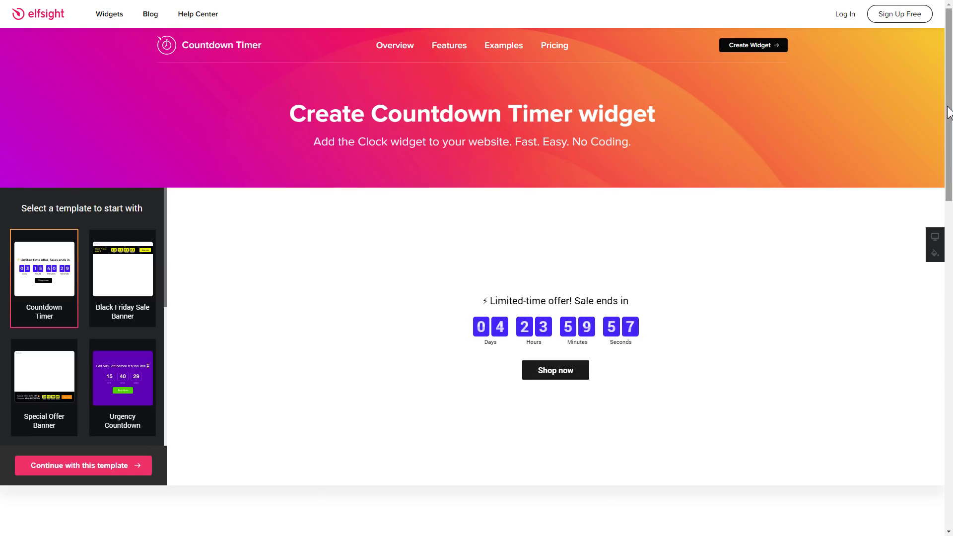
scroll(826, 186, "down", 1)
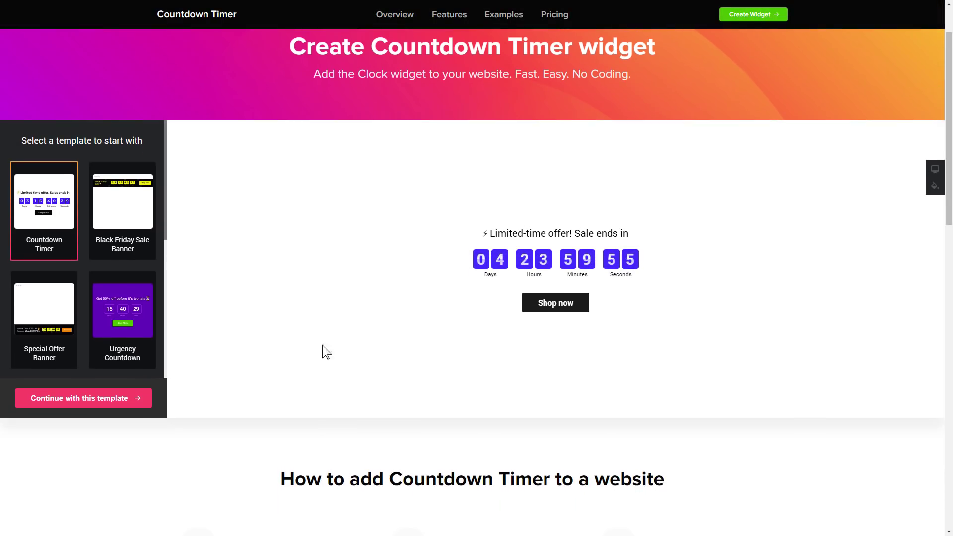
left_click(123, 362)
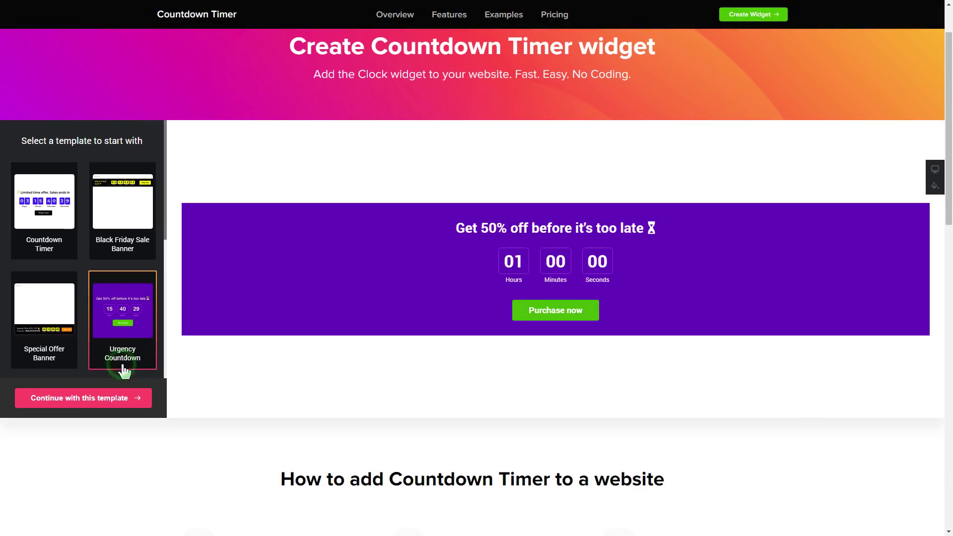
left_click(124, 265)
left_click(46, 263)
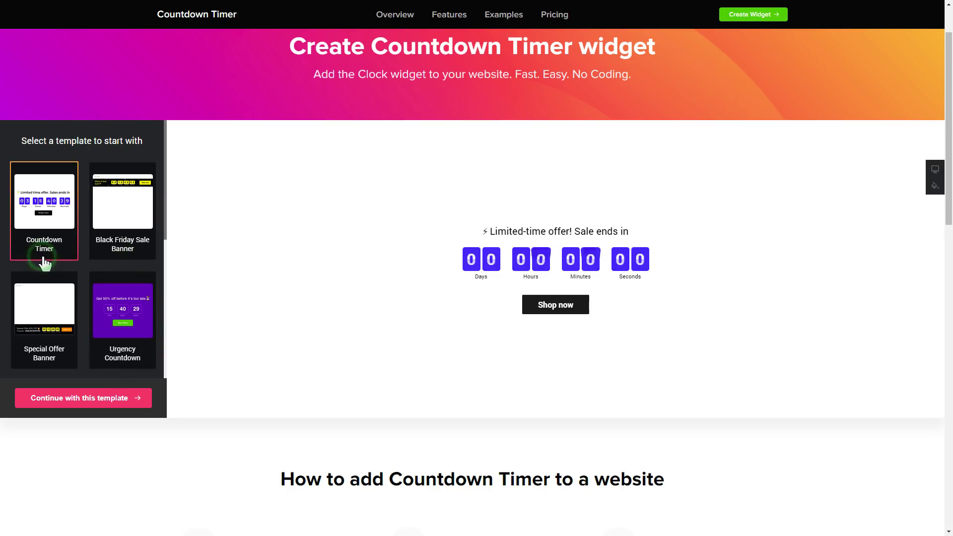
- Continue with the Countdown Timer template, keeping the Start-to-finish timer type
left_click(84, 397)
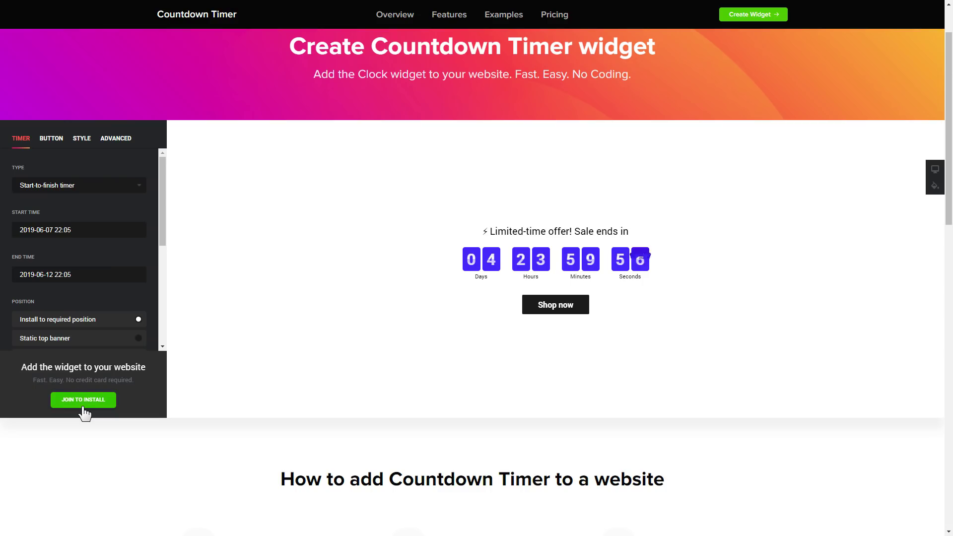
left_click(139, 188)
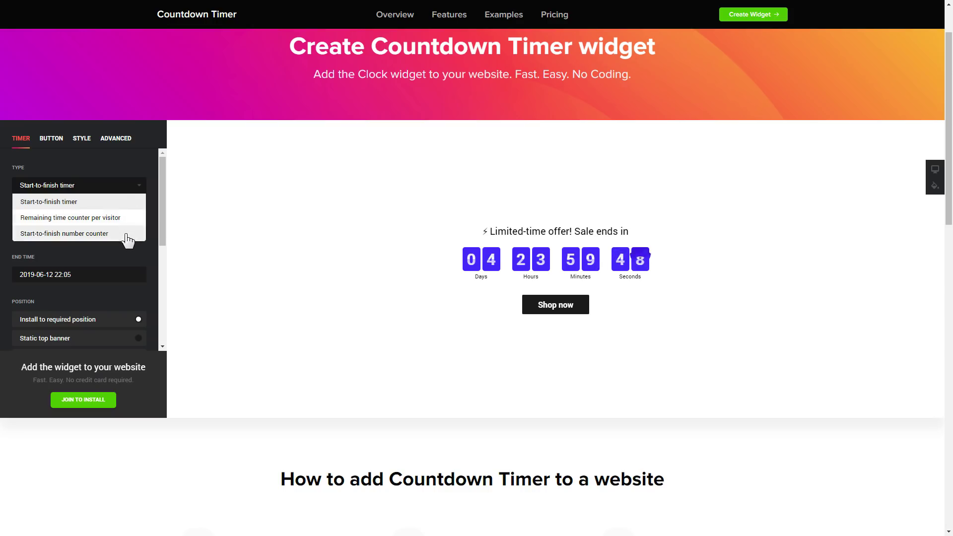
left_click(129, 201)
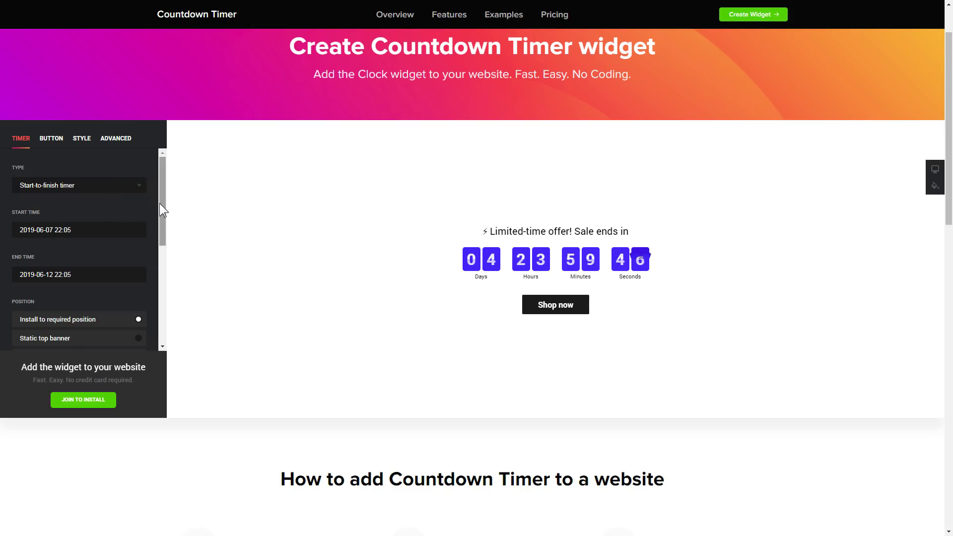
left_click_drag(160, 204, 154, 308)
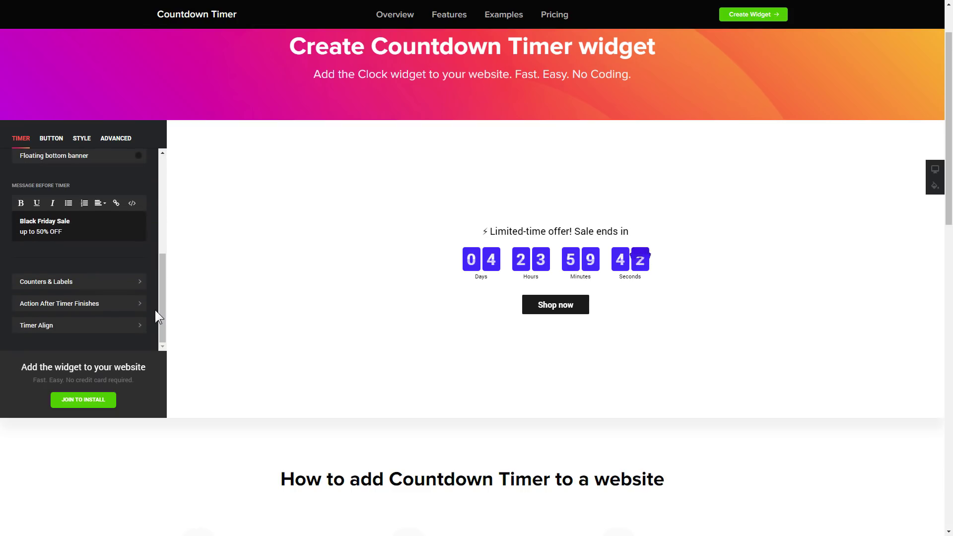
- Browse the Button, Style and Advanced settings, then return to Timer settings
left_click(53, 146)
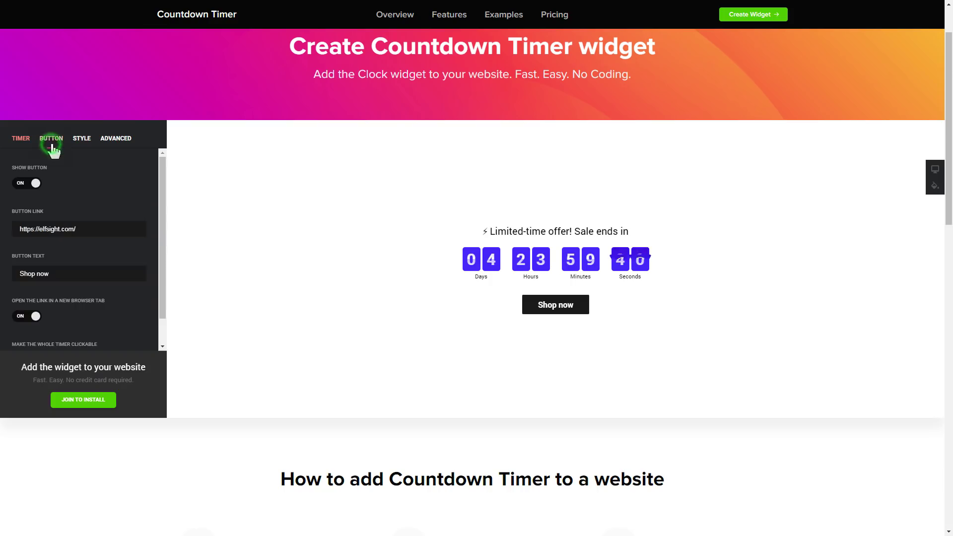
left_click(80, 148)
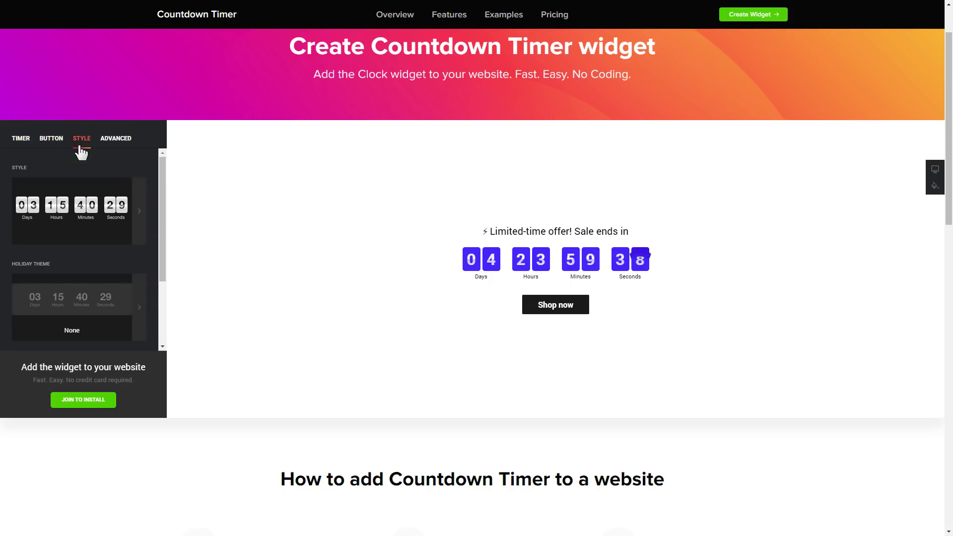
left_click(111, 148)
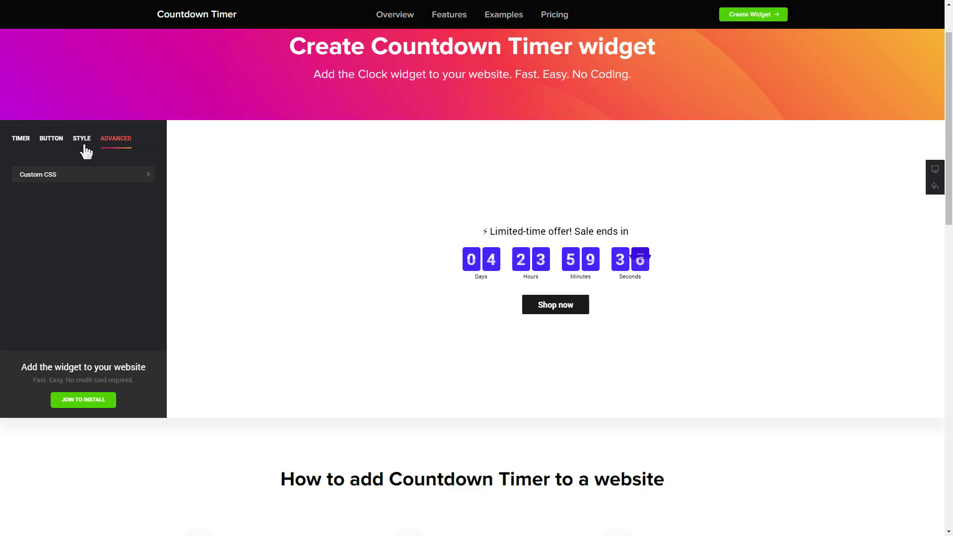
left_click(21, 146)
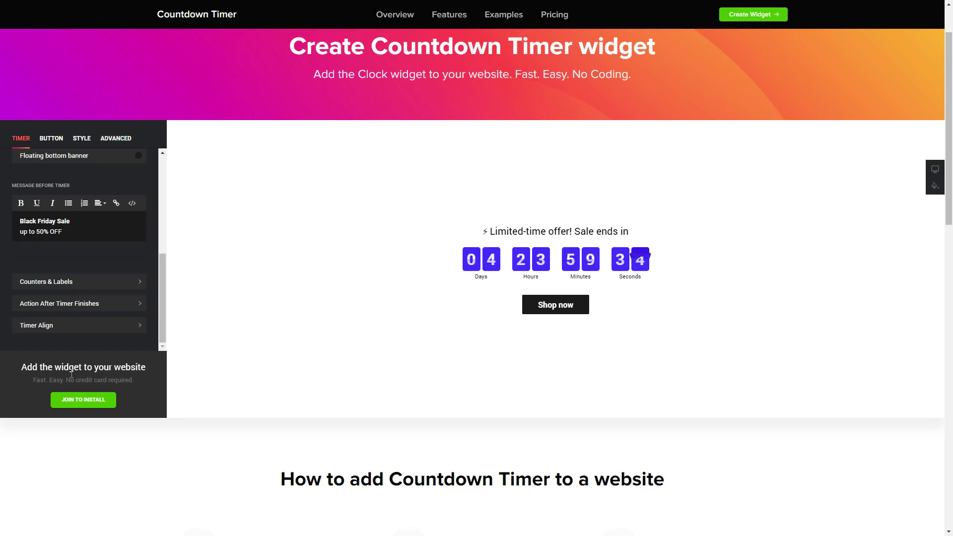
- Sign up for an Elfsight account with an email and password through Join to Install
left_click(82, 410)
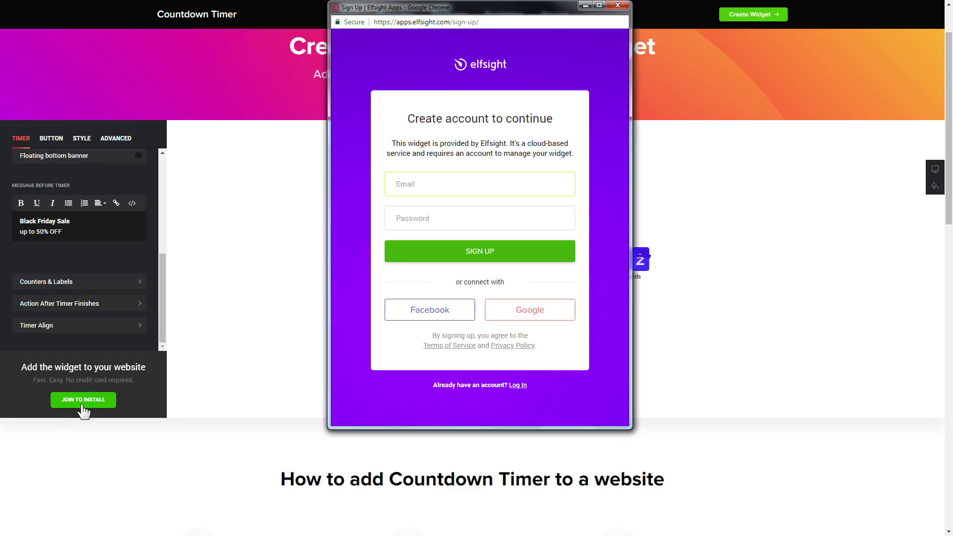
left_click(530, 183)
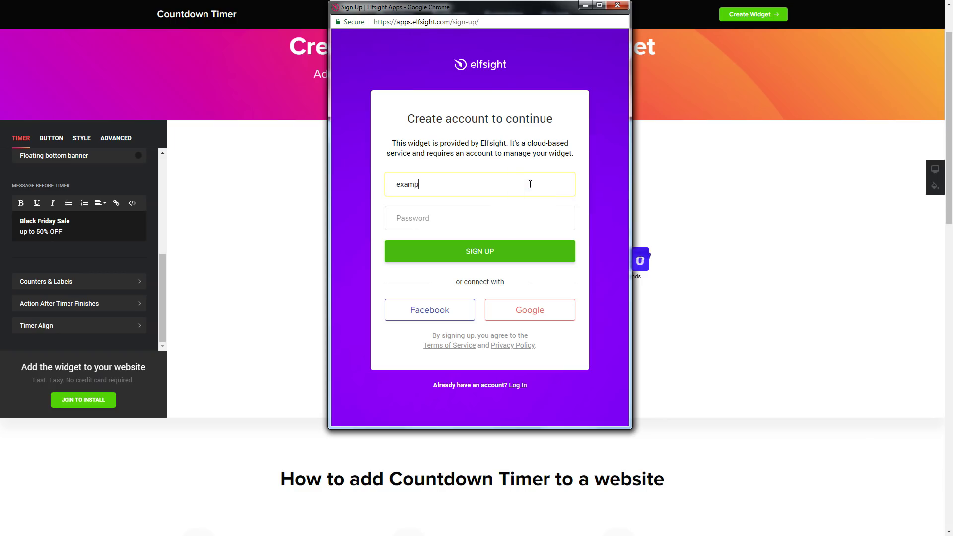
left_click(533, 218)
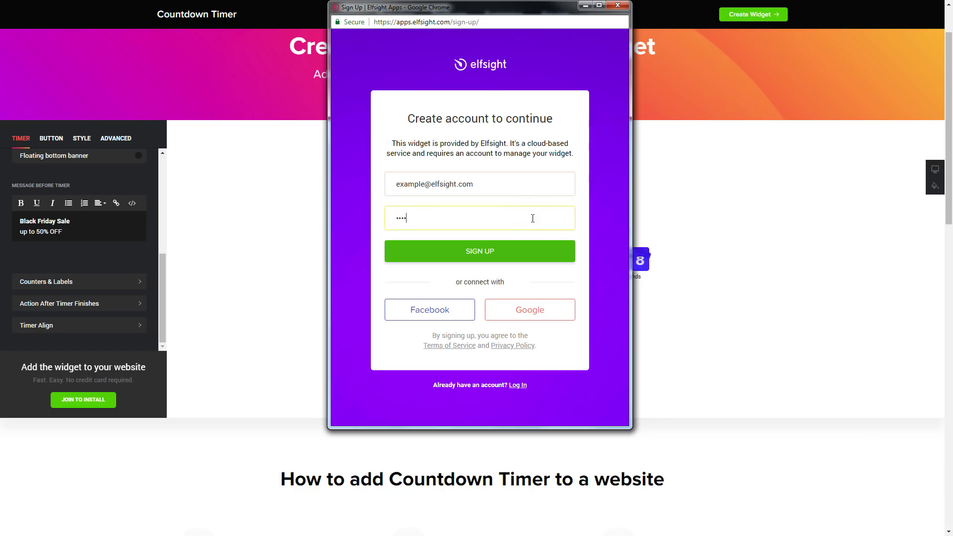
left_click(482, 257)
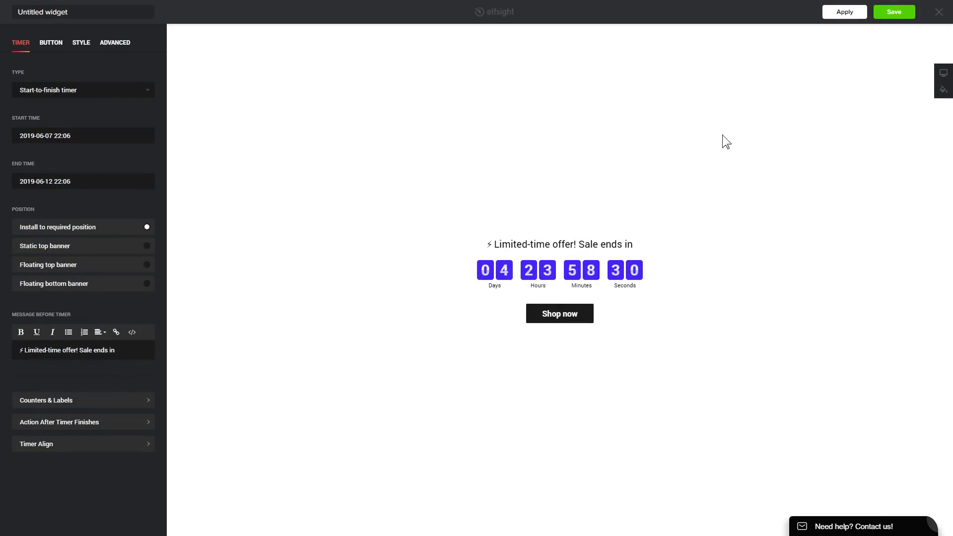
- Save the widget, choose the free Lite plan and copy the embed code
left_click(894, 16)
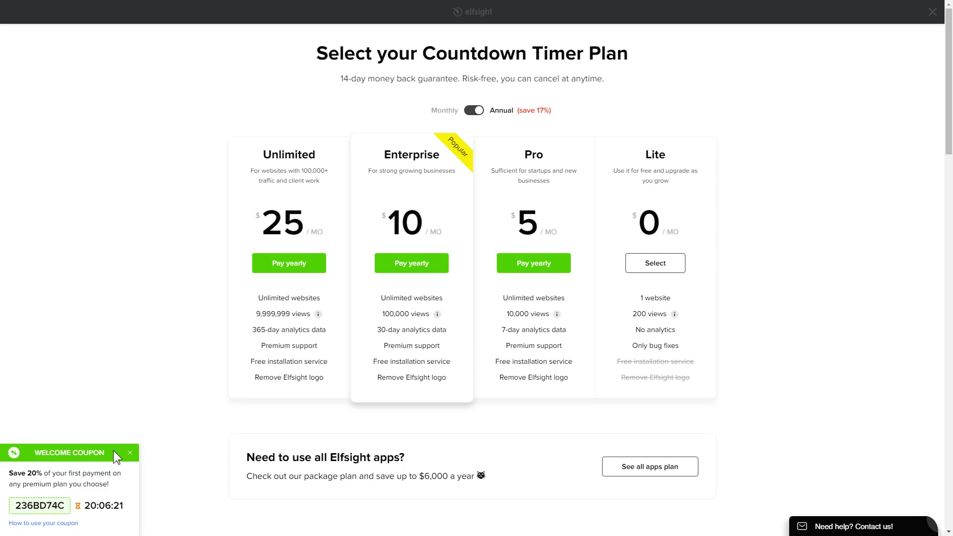
left_click(654, 267)
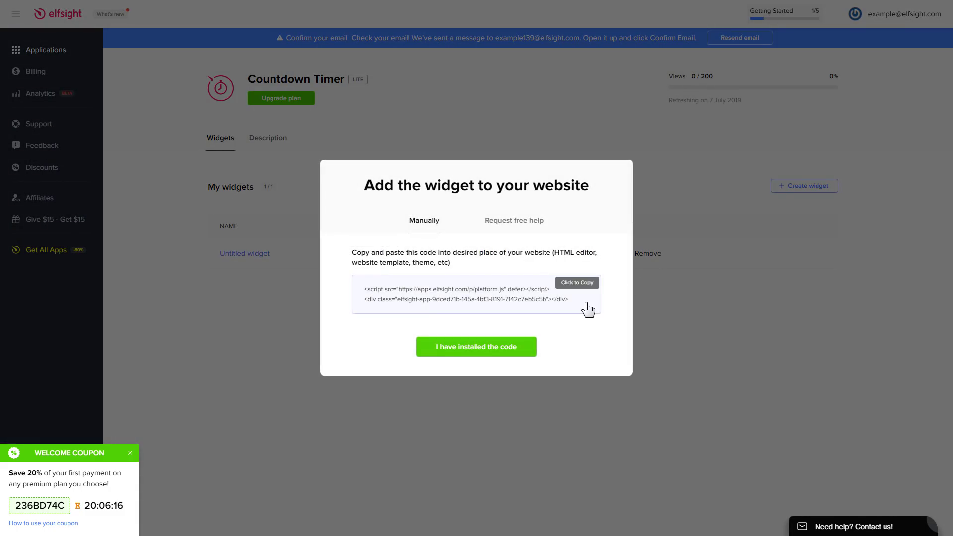
left_click(587, 303)
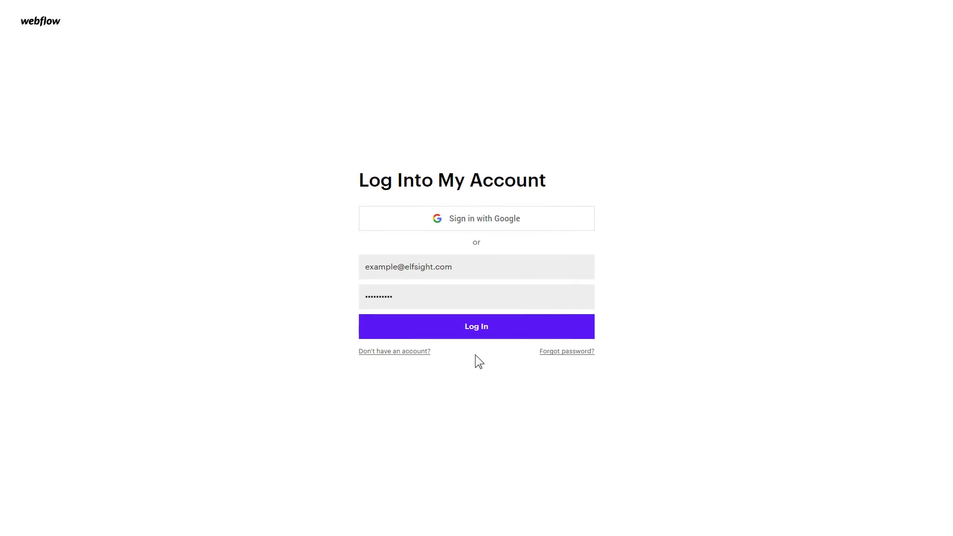
- Log in to Webflow and open the Elfsight Test project in the Designer
left_click(474, 337)
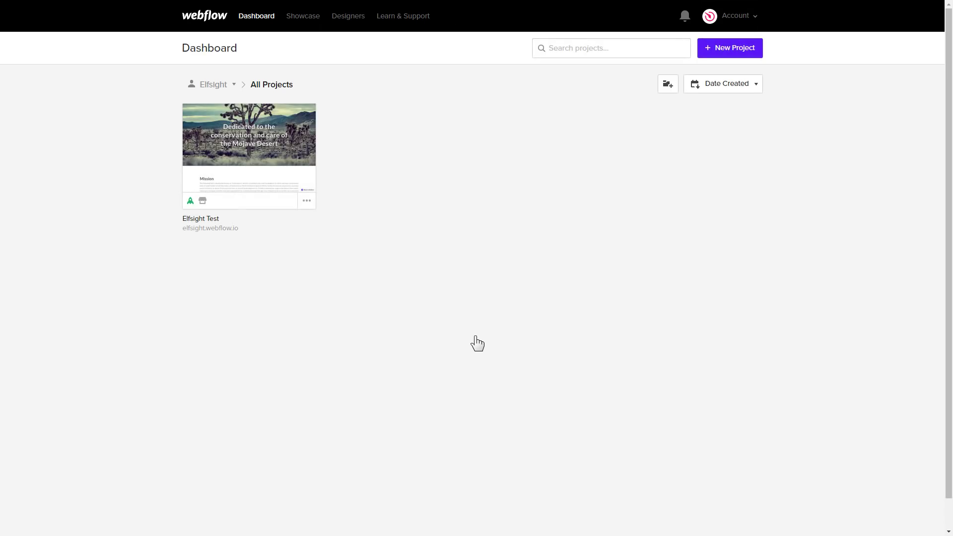
mouse_move(248, 134)
left_click(252, 163)
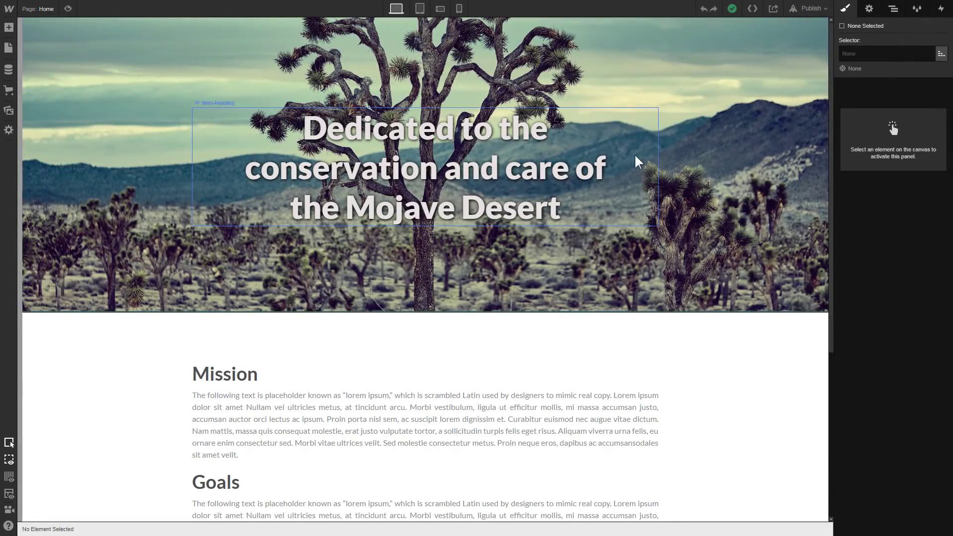
left_click(830, 159)
left_click_drag(830, 157, 822, 278)
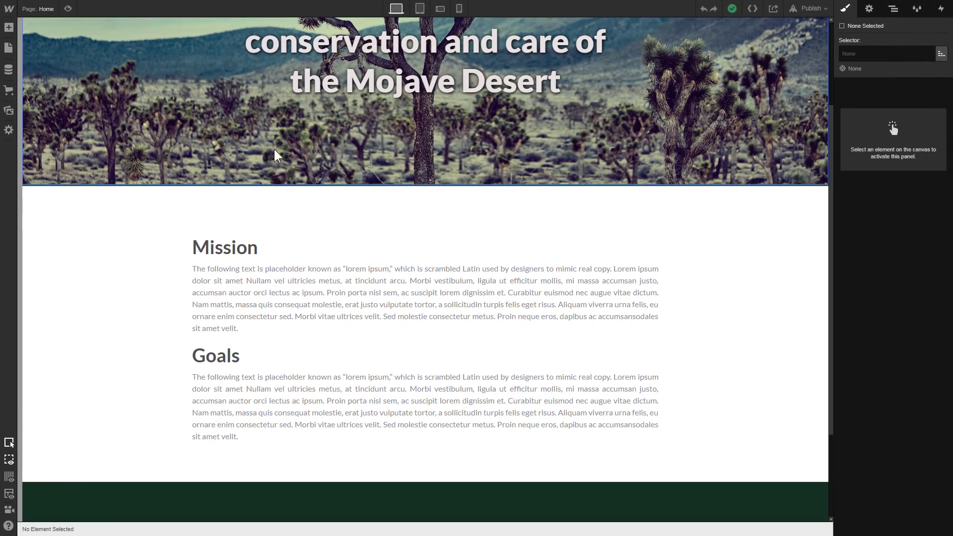
- Place an Embed element between Mission and Goals and paste the Elfsight code into it
left_click(9, 29)
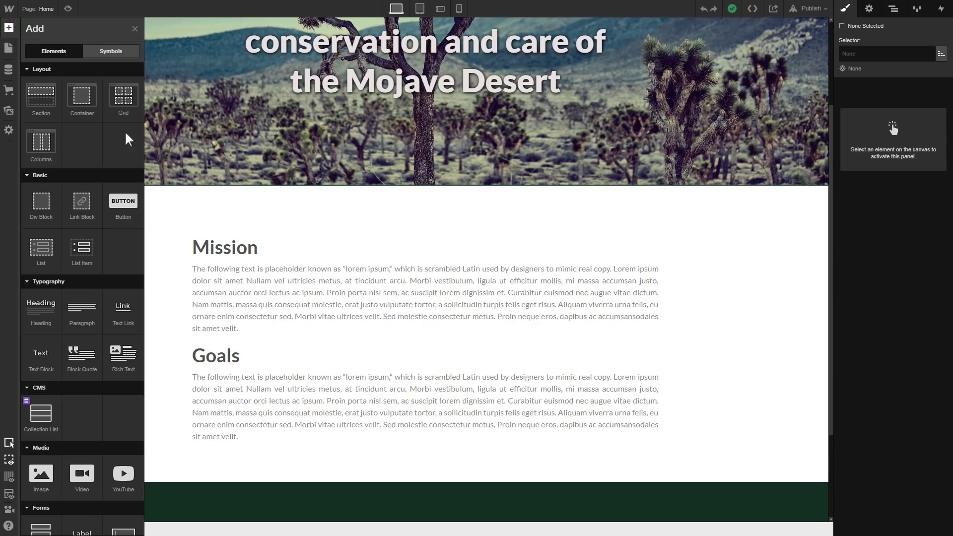
left_click_drag(142, 149, 131, 370)
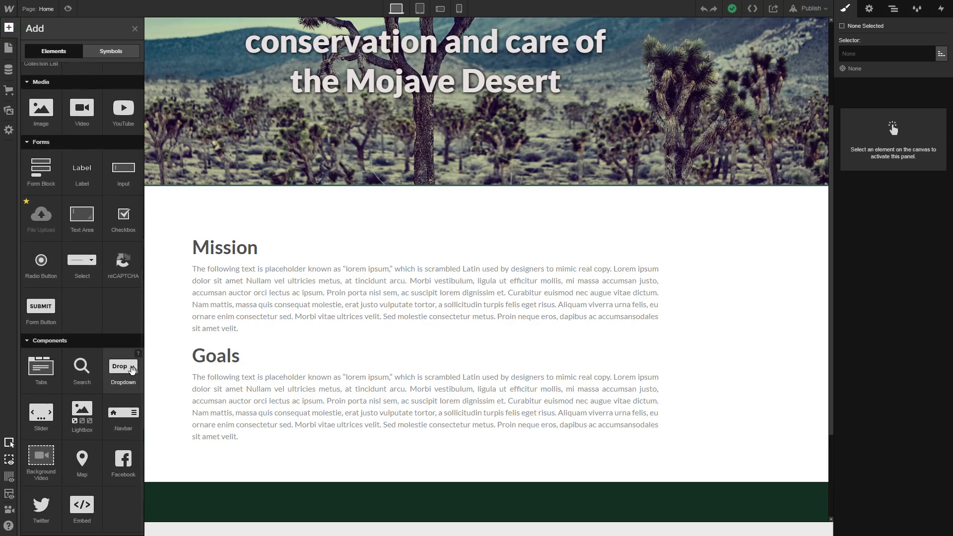
left_click_drag(79, 511, 356, 324)
right_click(320, 156)
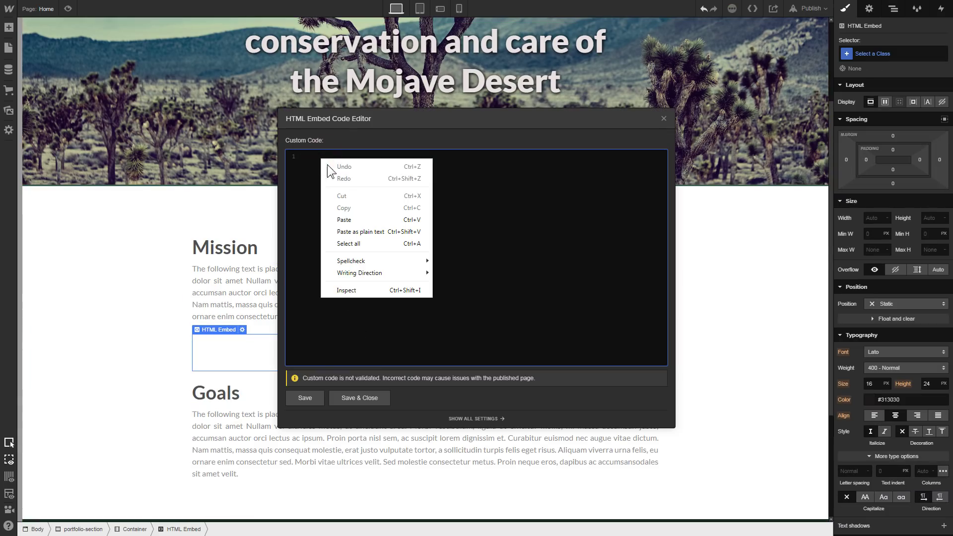
left_click(357, 217)
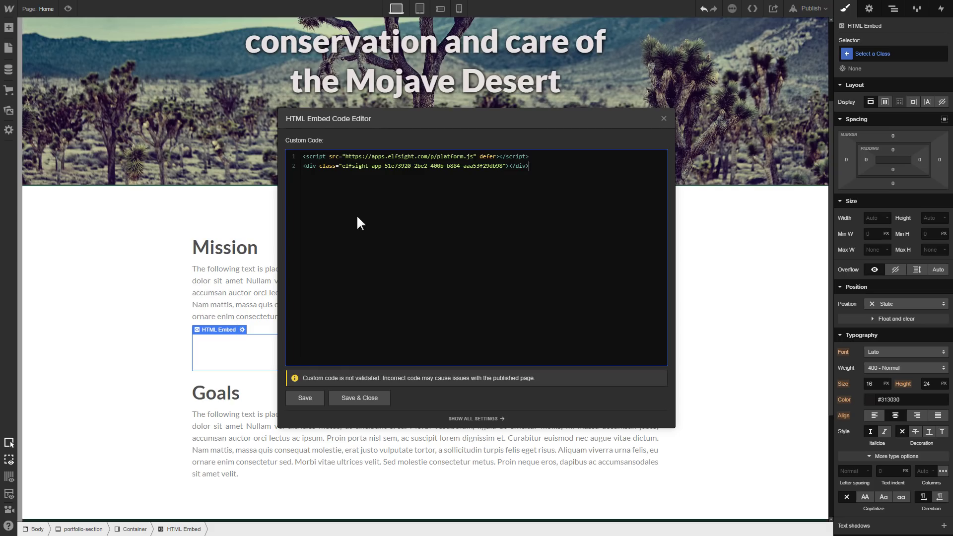
left_click(357, 398)
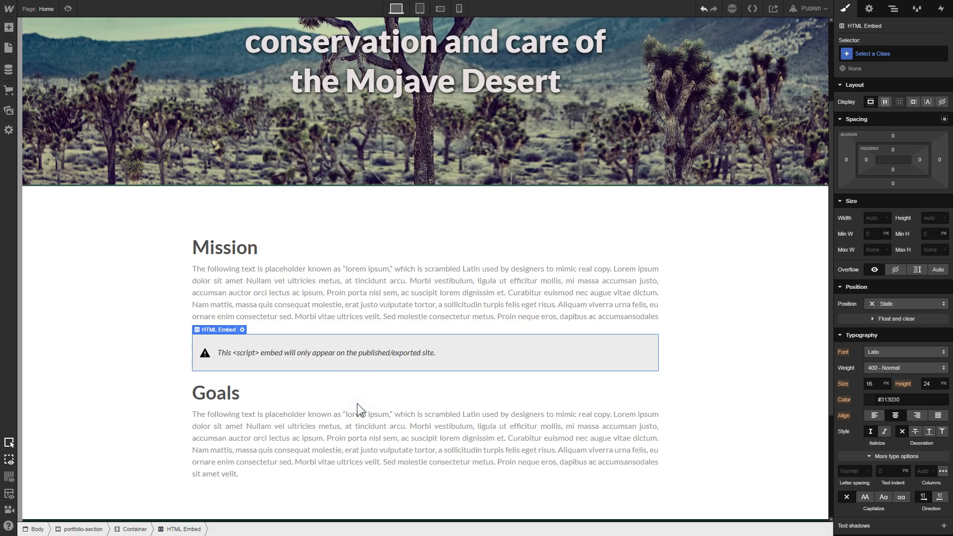
- Set the HTML Embed's top and bottom margins to 20 px
left_click(894, 135)
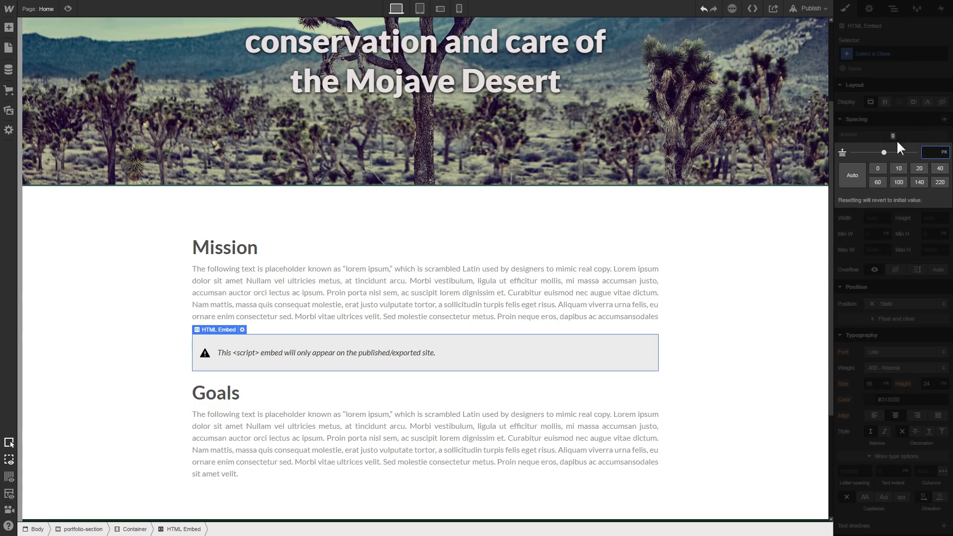
left_click(917, 168)
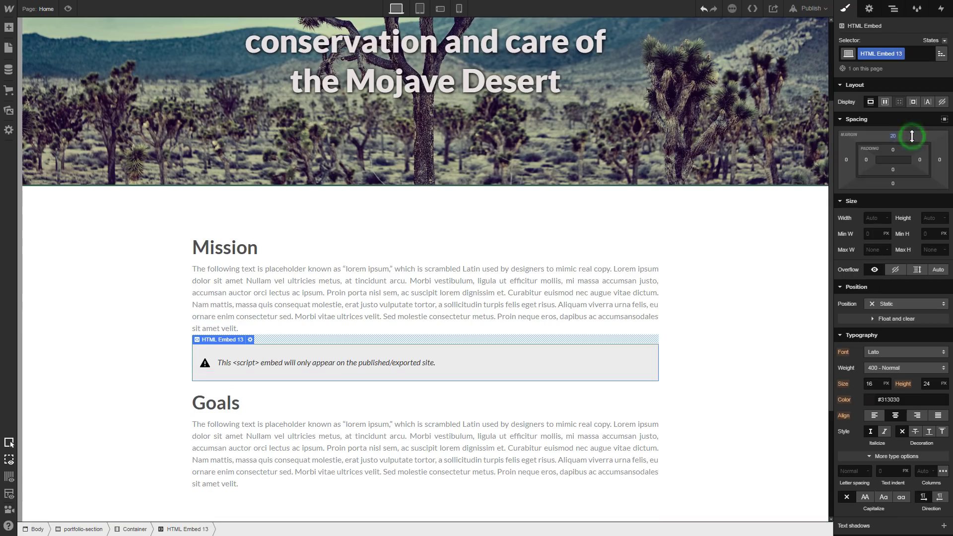
left_click(893, 184)
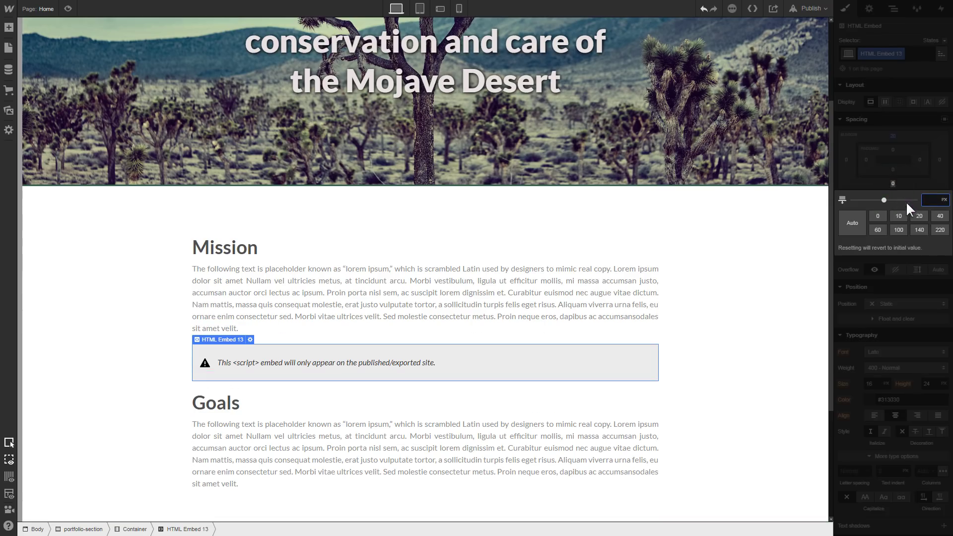
left_click(916, 214)
left_click(903, 159)
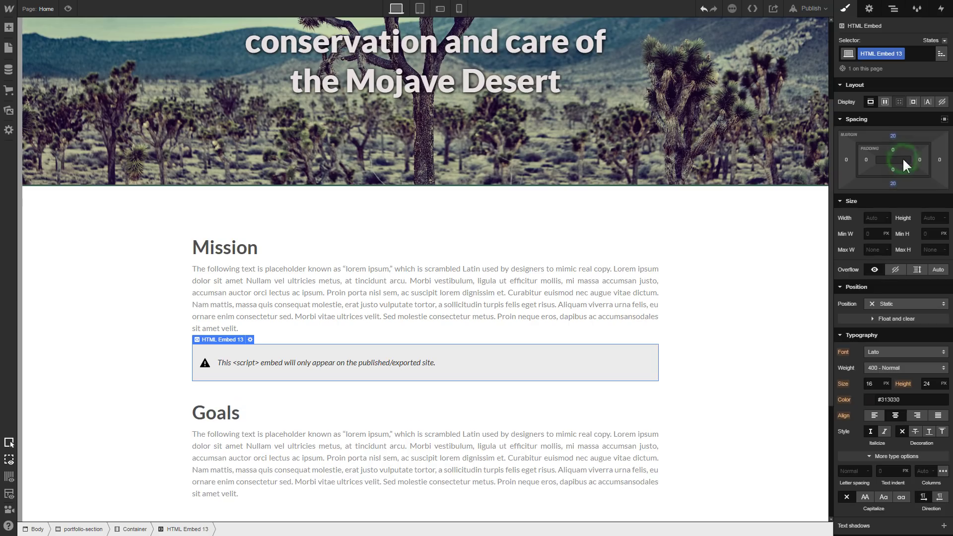
left_click(818, 8)
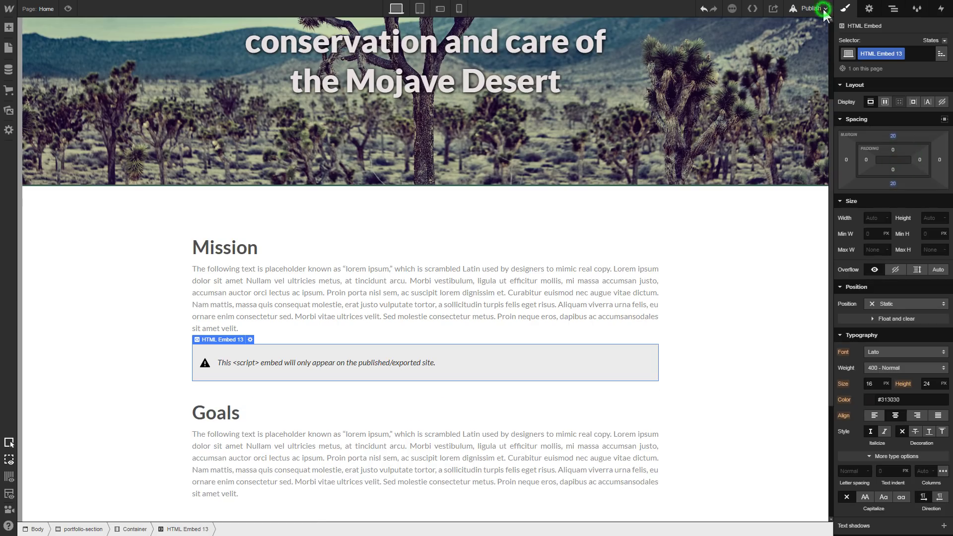
- Publish the site to the selected domain and view the live countdown timer below Mission
left_click(718, 106)
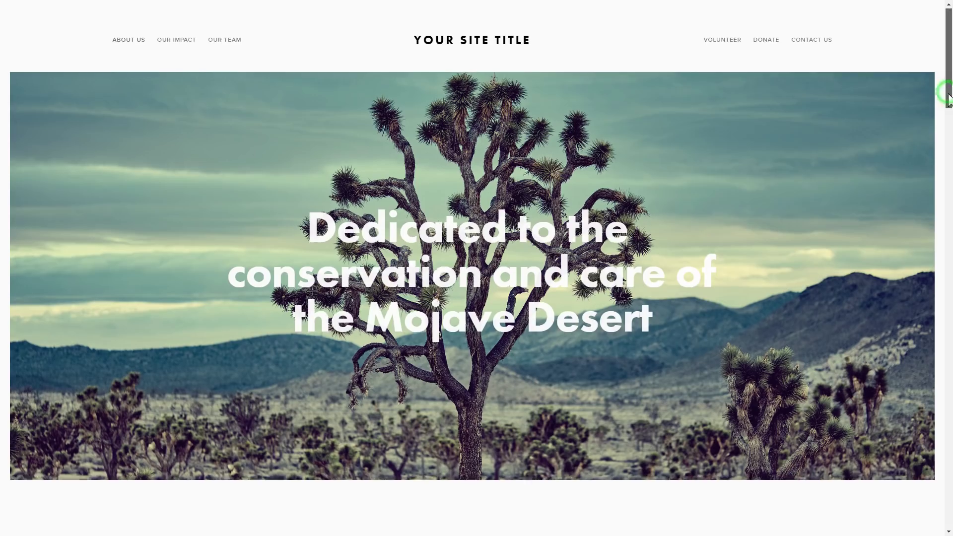
left_click_drag(949, 99, 935, 203)
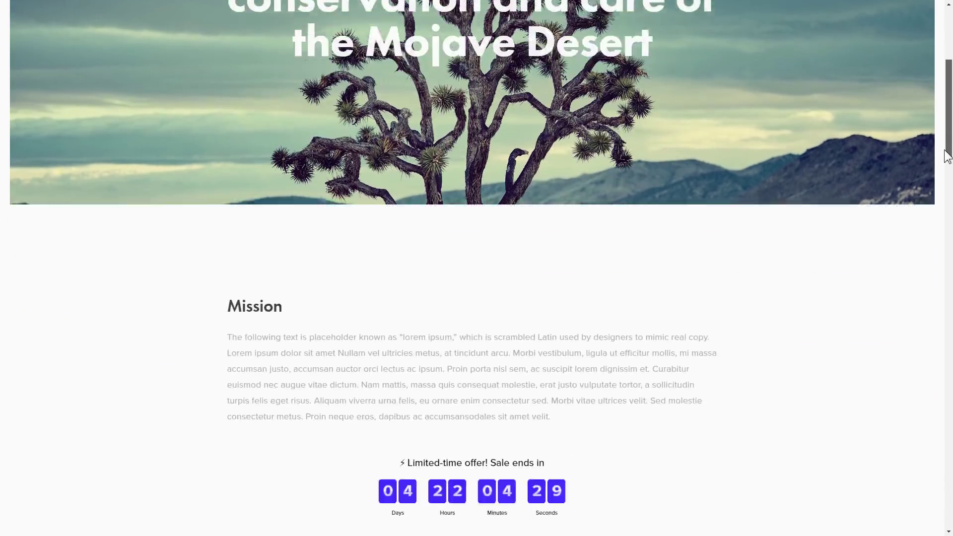